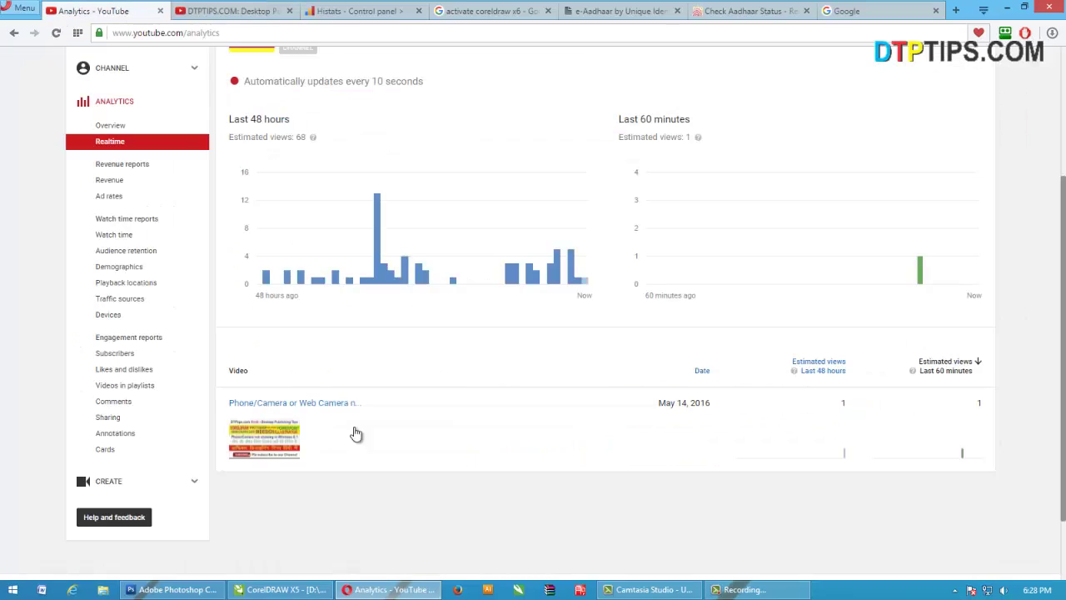
Step: Switch to CorelDRAW and create a new blank 12 × 18 inch document
click(233, 11)
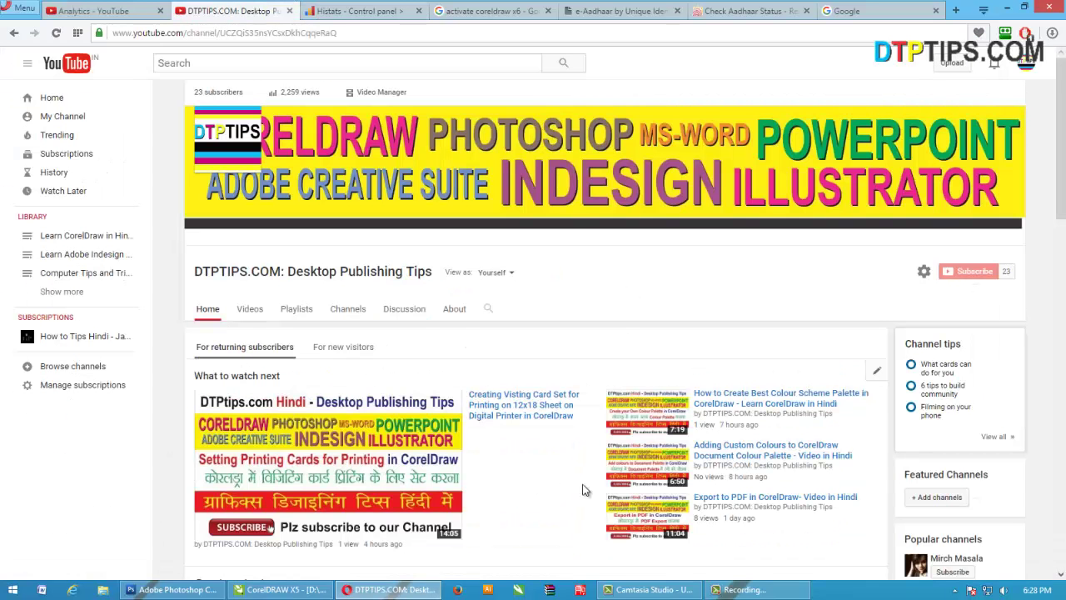
click(279, 589)
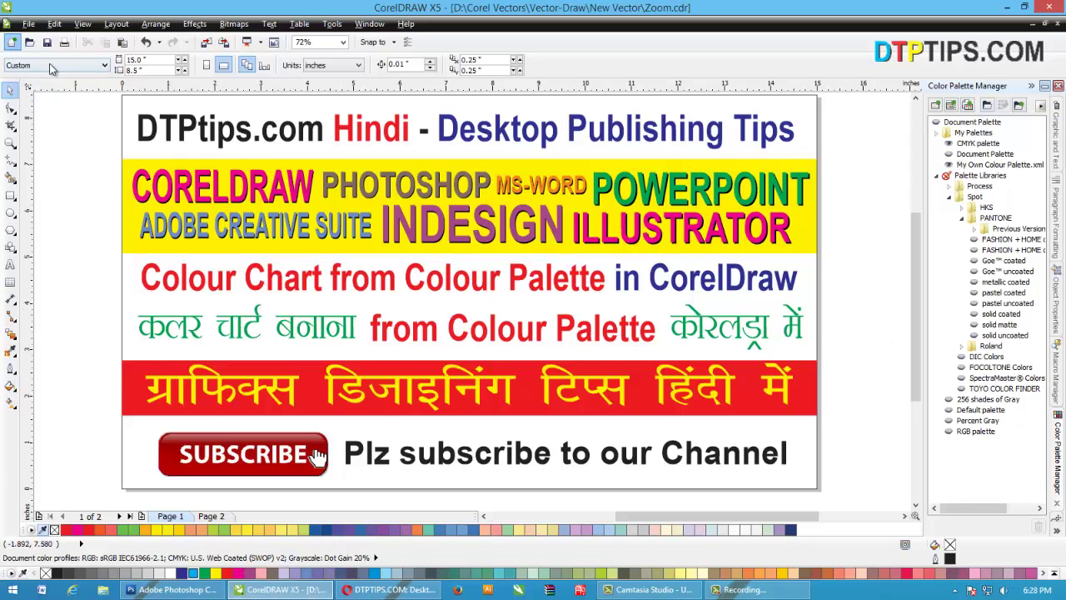
click(11, 42)
click(537, 418)
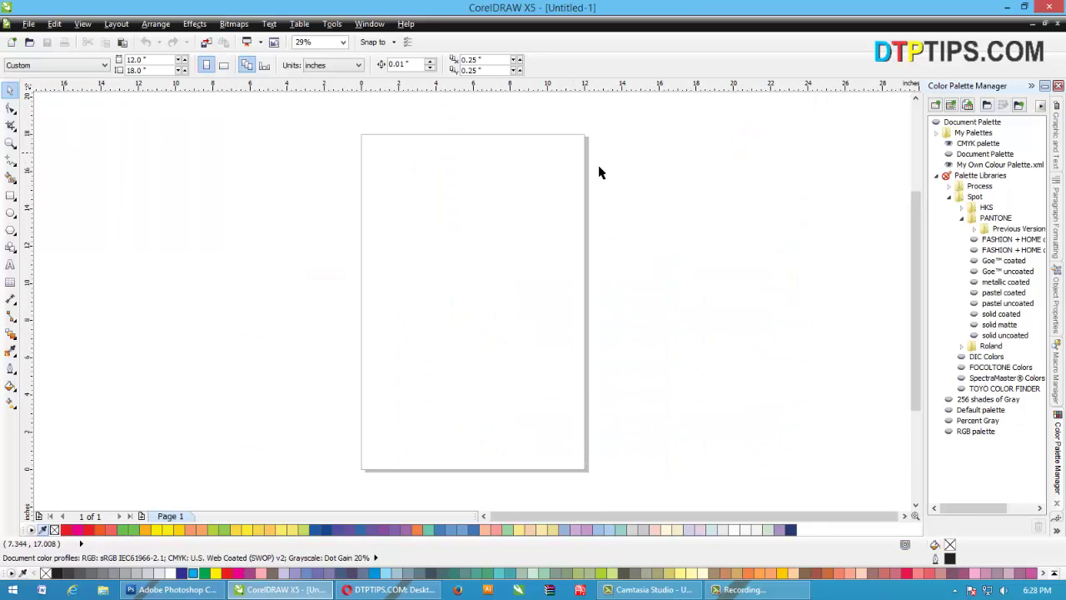
Step: Open the Macro Manager docker
click(332, 25)
mouse_move(385, 296)
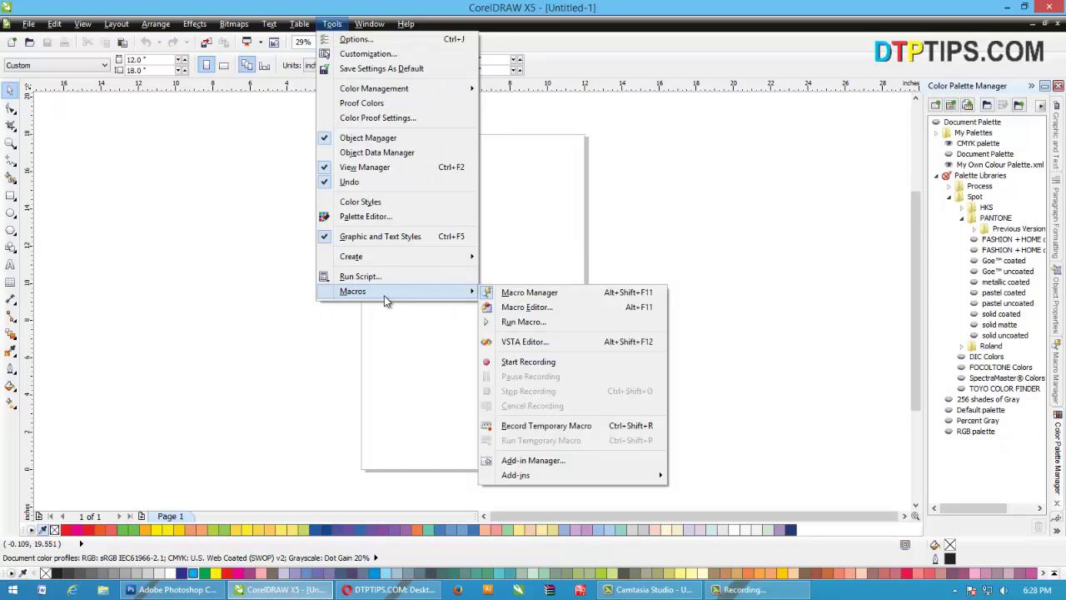
click(550, 297)
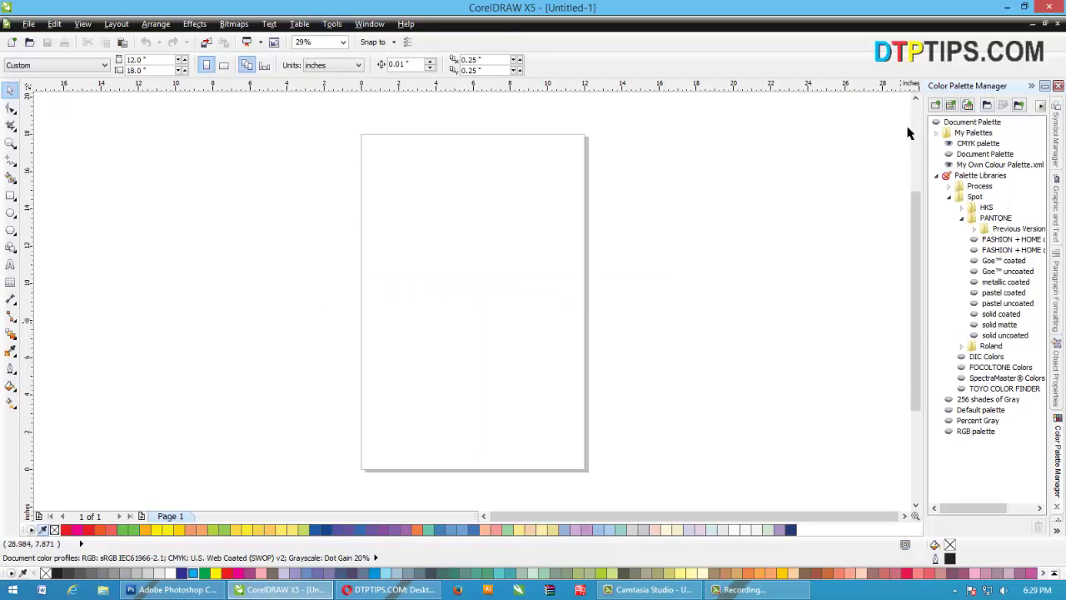
click(1058, 531)
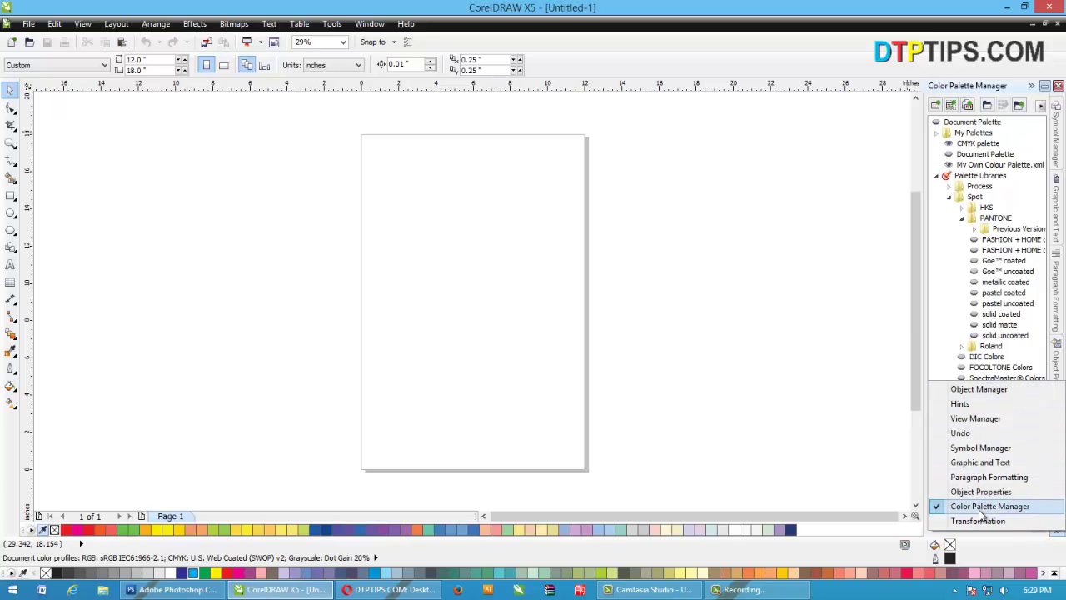
click(332, 24)
click(332, 24)
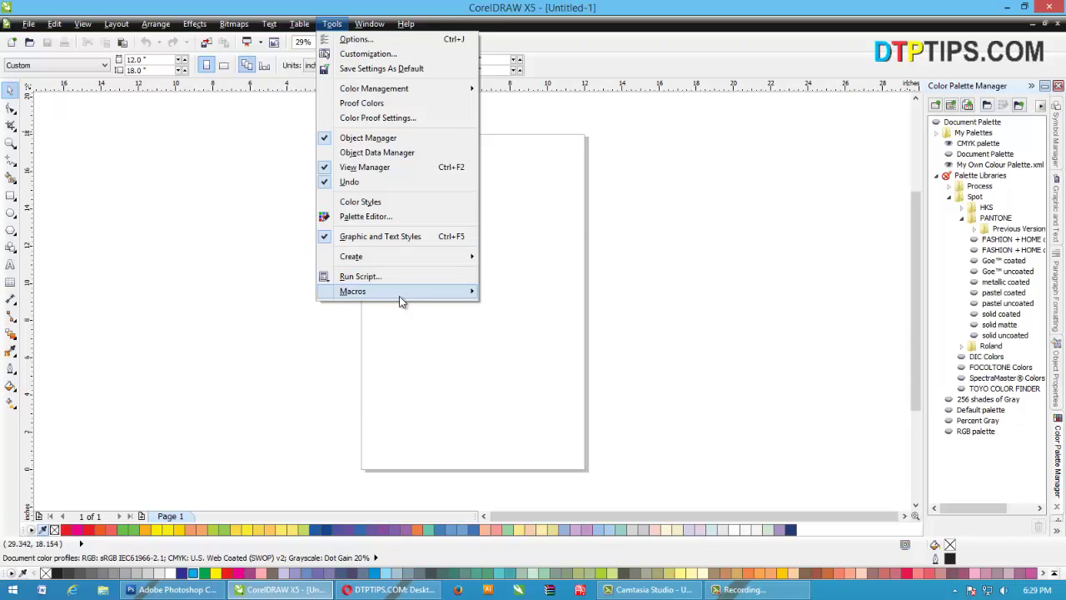
click(527, 293)
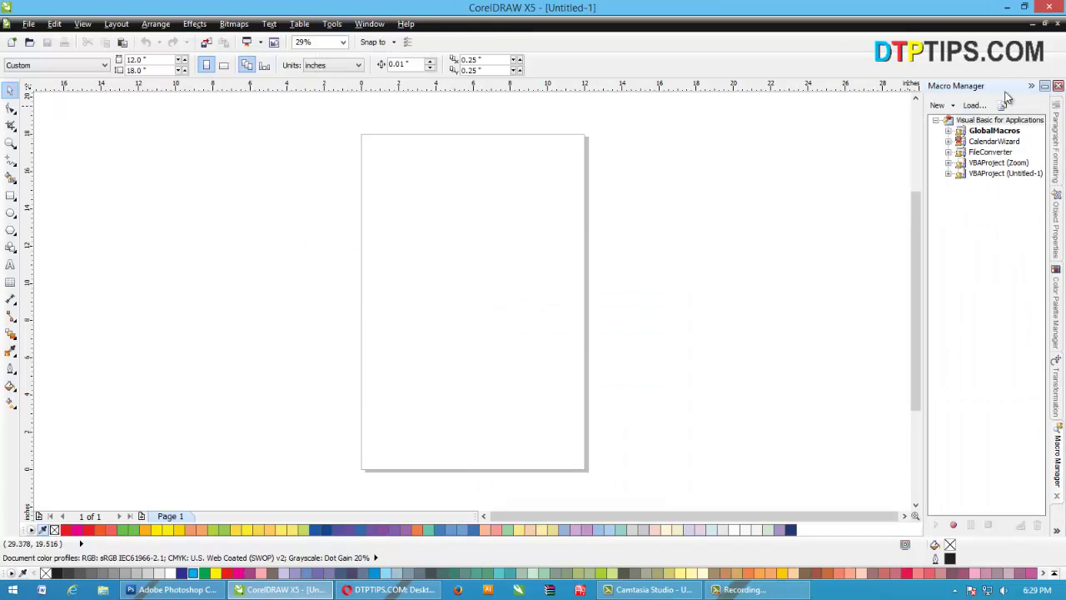
click(1056, 530)
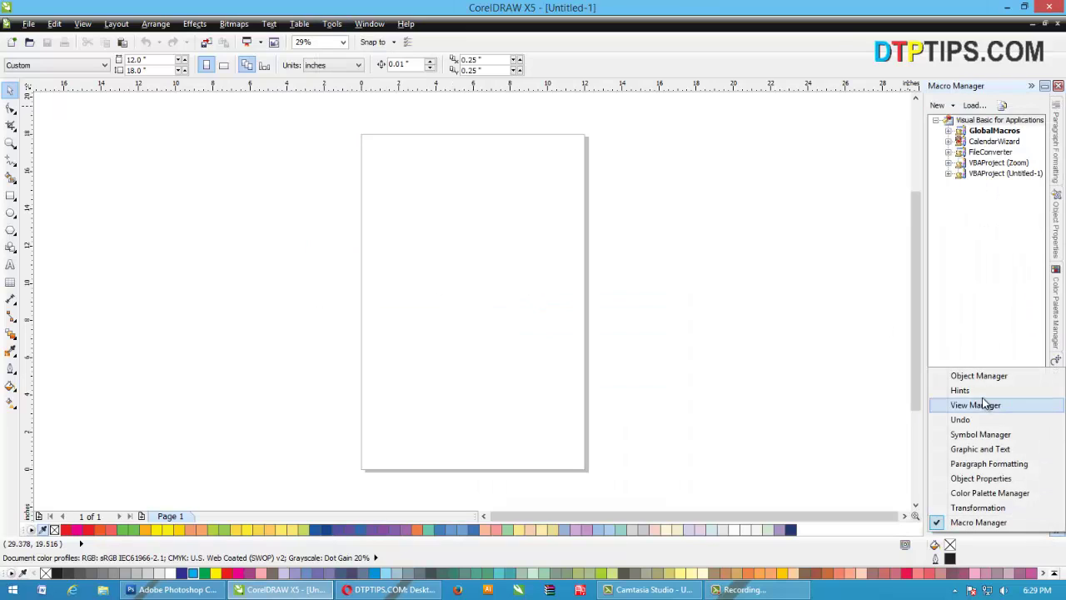
click(1015, 552)
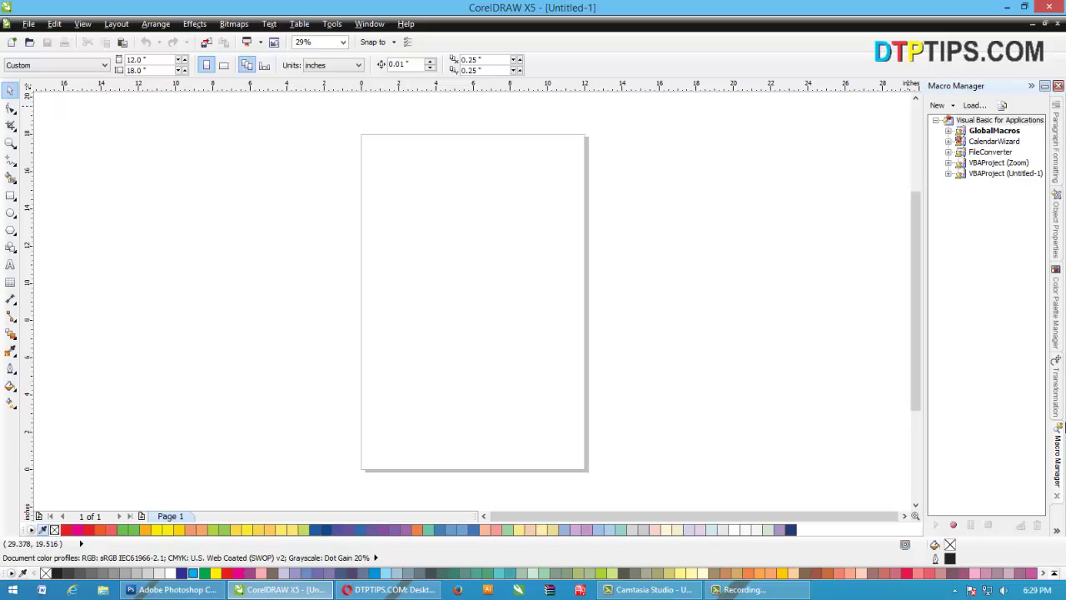
click(332, 23)
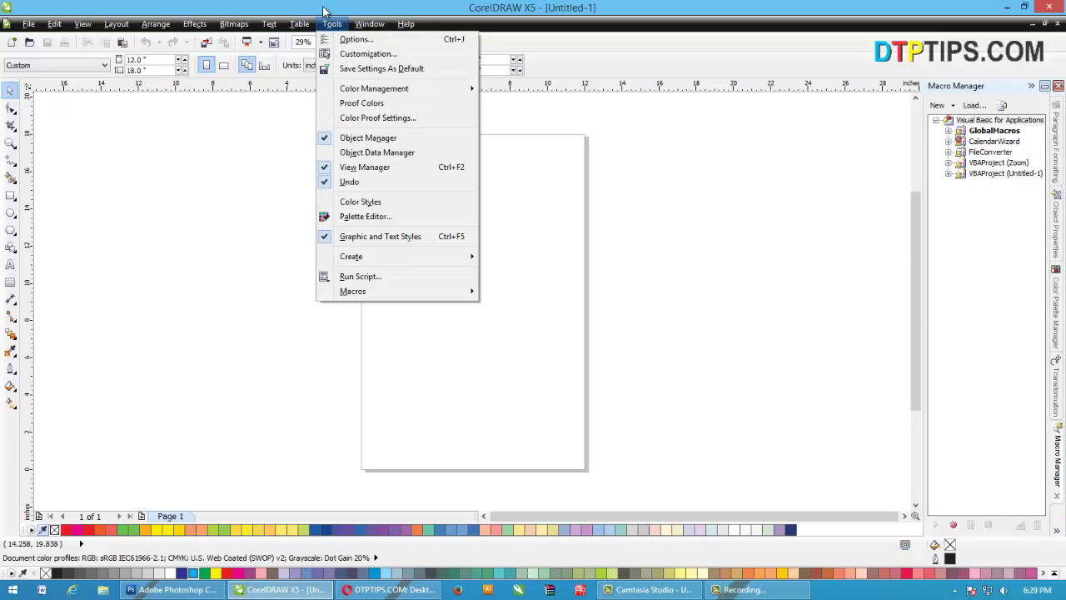
mouse_move(439, 293)
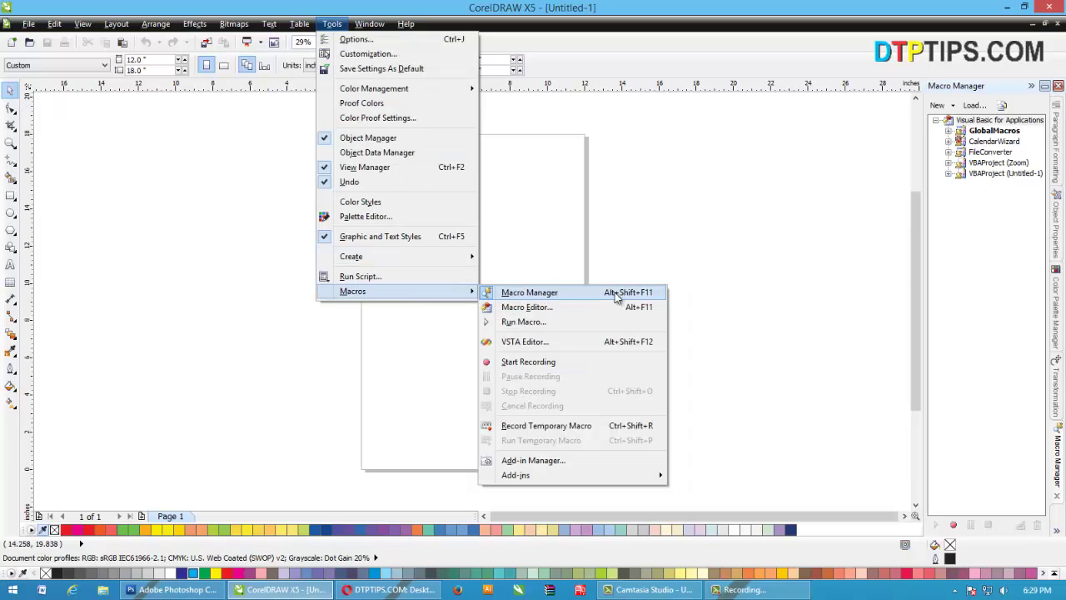
click(995, 375)
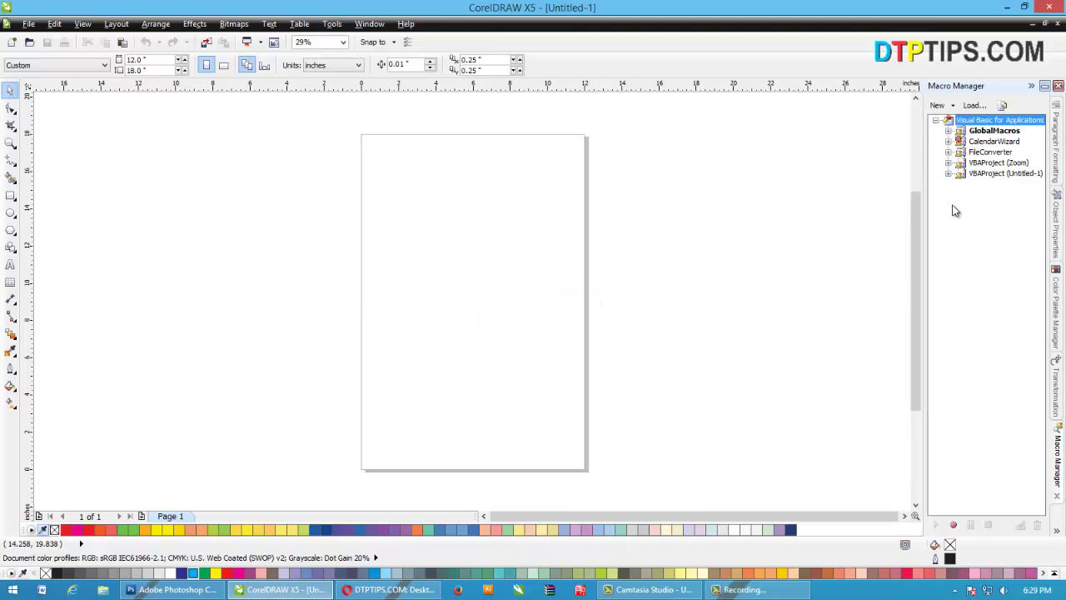
Step: Run the CreateColorSwatch macro from CorelMacros under GlobalMacros, and list the palettes it offers
click(949, 131)
click(962, 154)
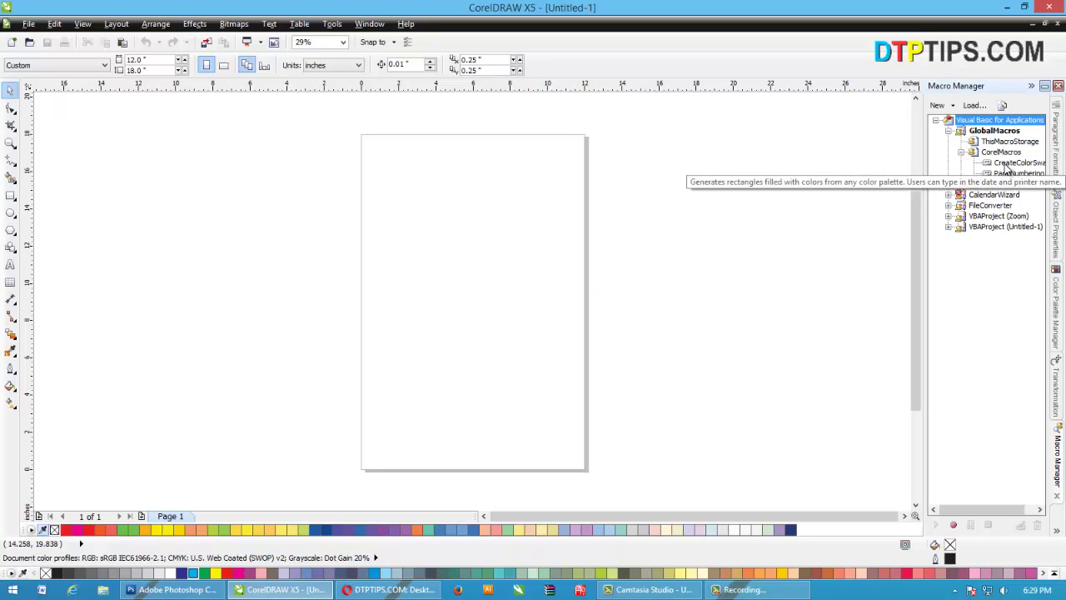
double_click(1008, 164)
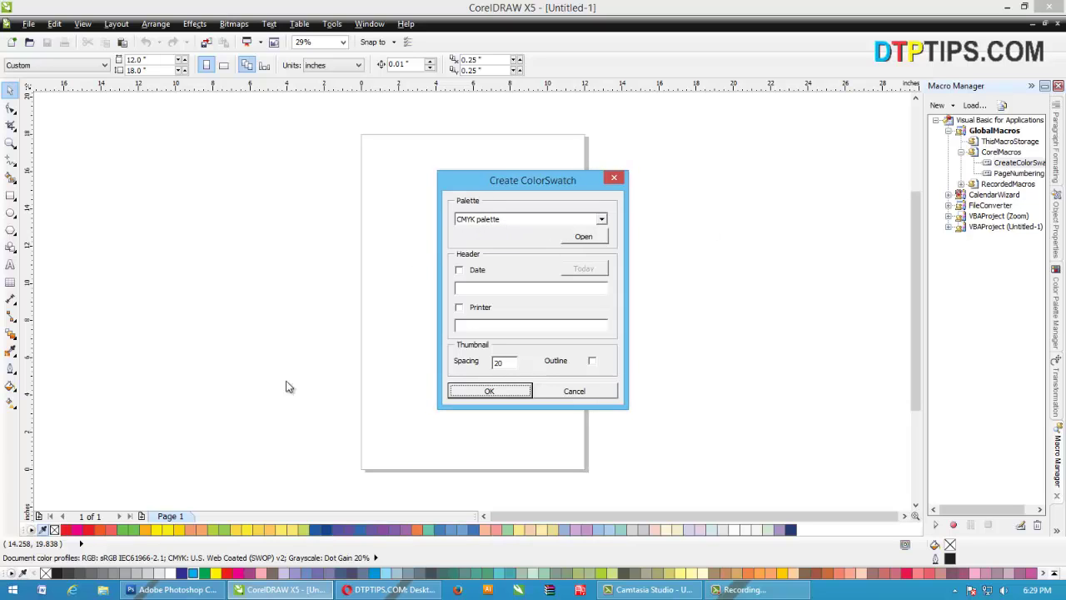
click(529, 221)
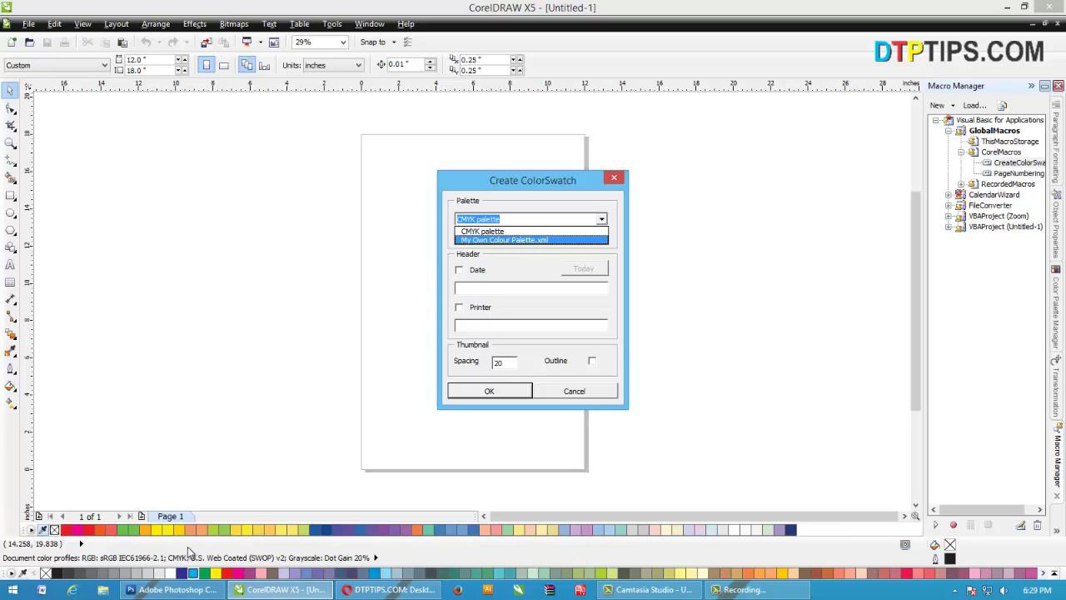
Step: Switch to the browser, look up the colour scheme palette video among the YouTube channel's uploads, and return to CorelDRAW
click(388, 589)
scroll(450, 500, down, 10)
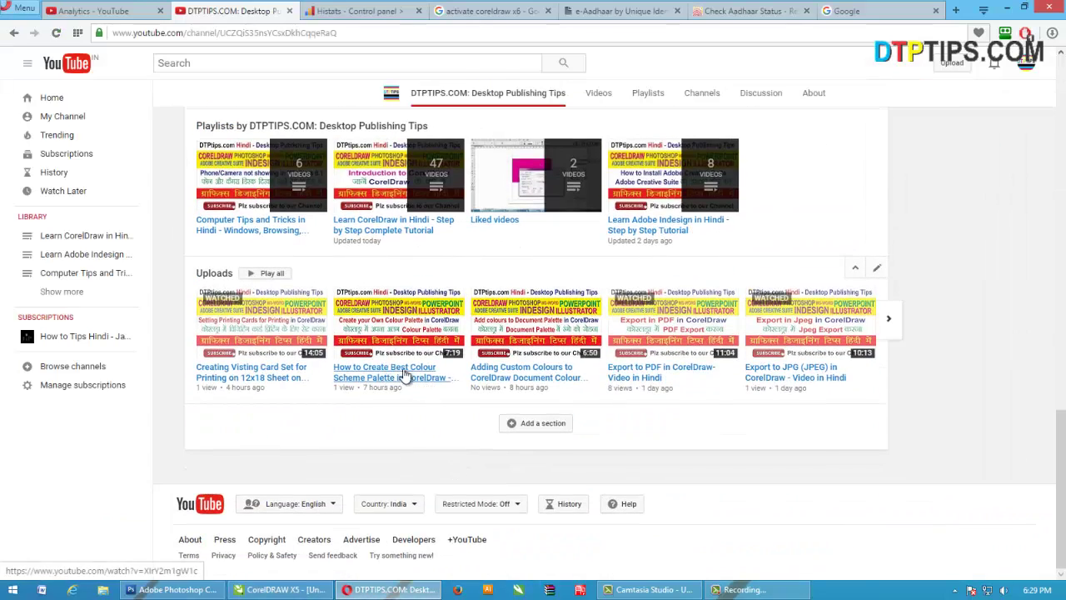
click(279, 589)
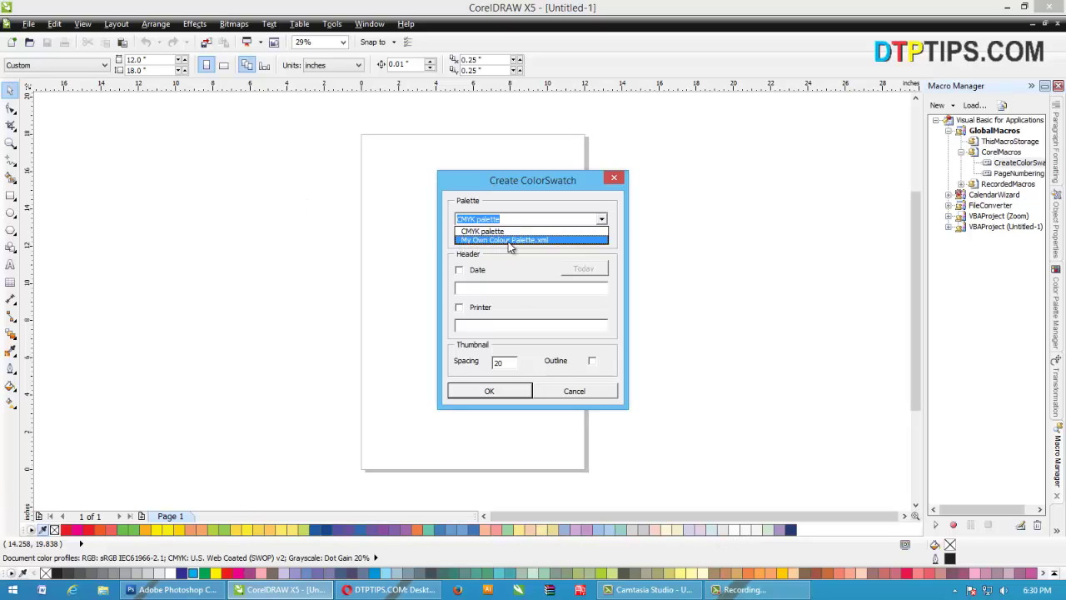
Step: Generate the colour swatch chart from My Own Colour Palette.xml without a date or printer header
click(499, 241)
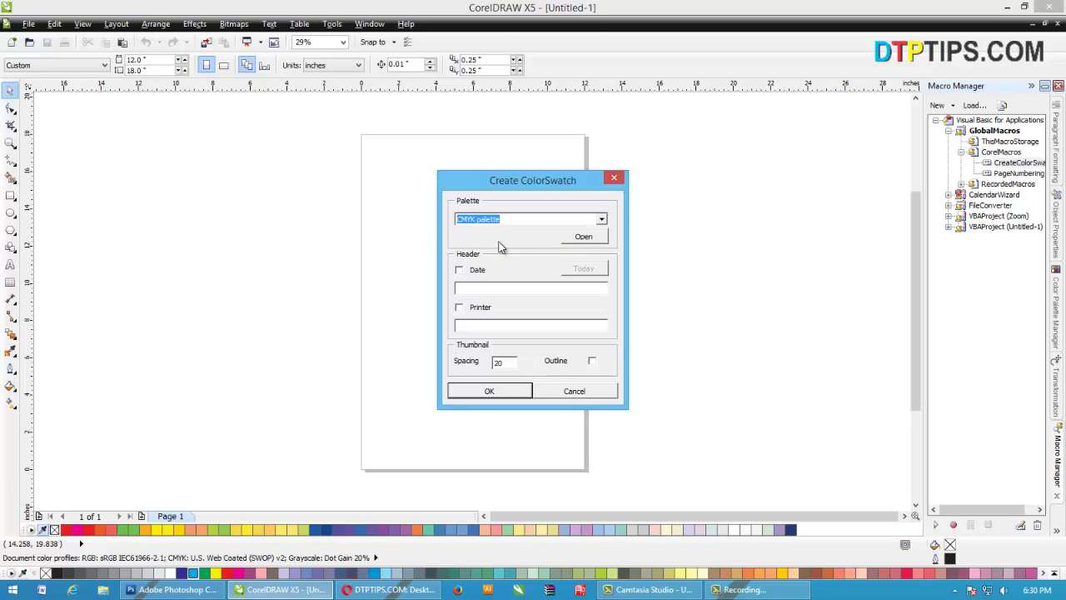
click(461, 308)
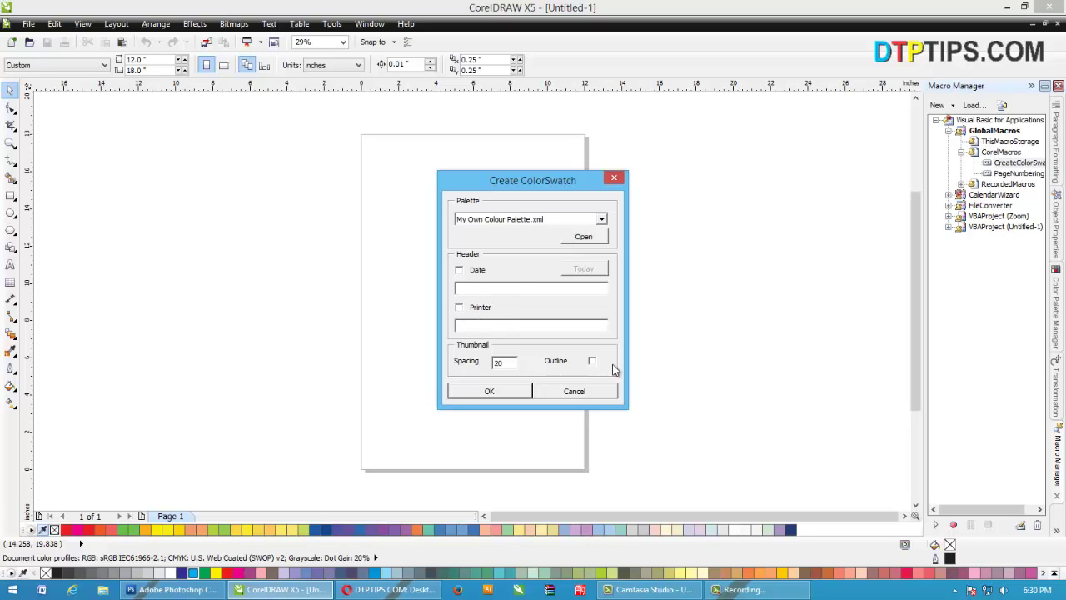
click(495, 392)
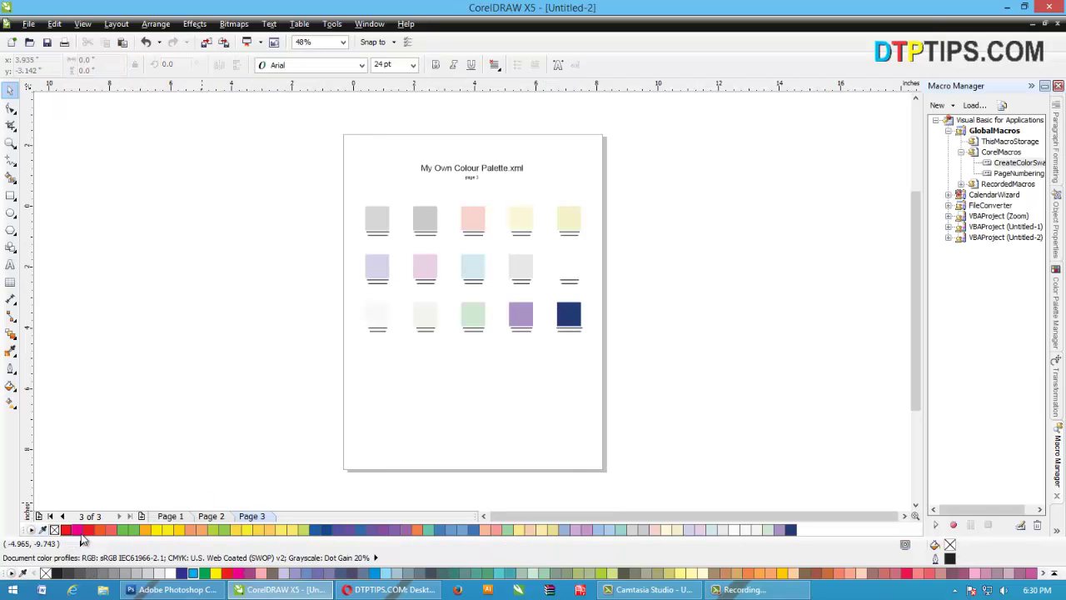
Step: Examine the swatches and their CMYK labels on page 1 of the chart, and look over pages 2 and 3
click(173, 517)
click(11, 143)
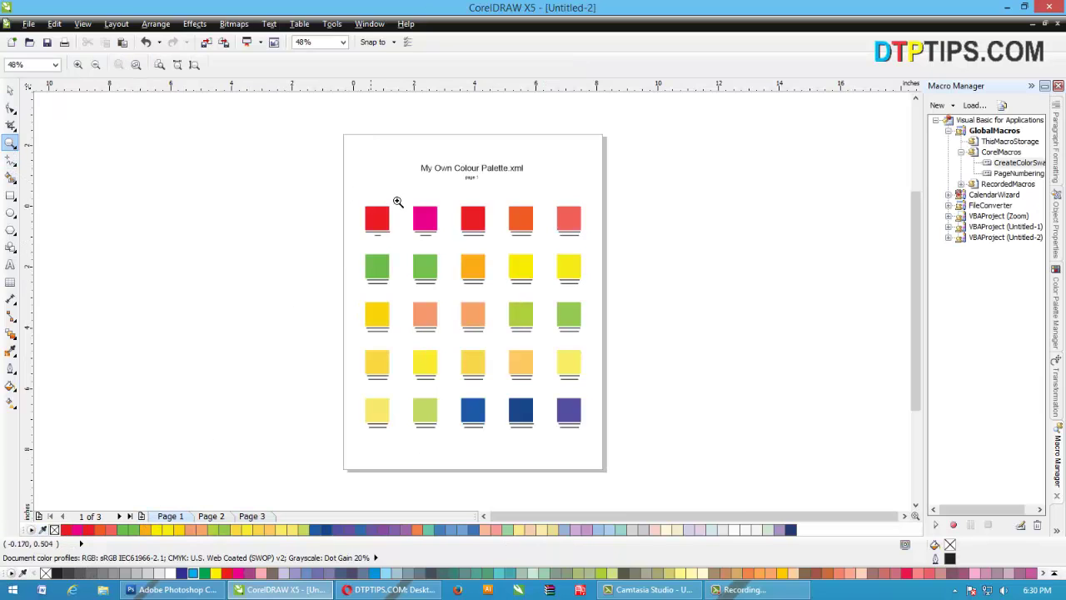
drag(339, 160, 655, 386)
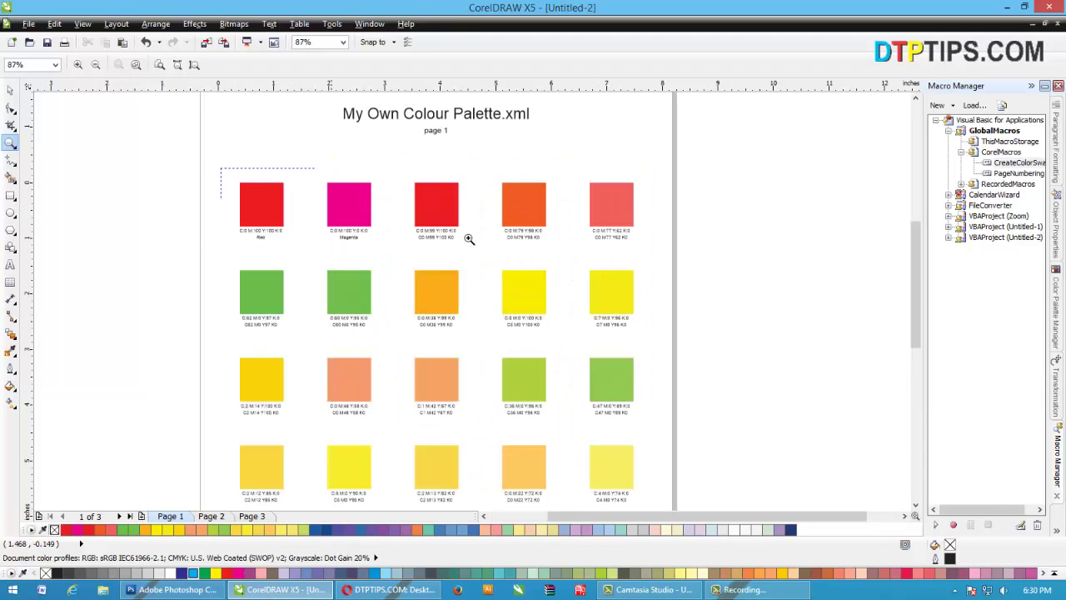
drag(356, 213, 759, 285)
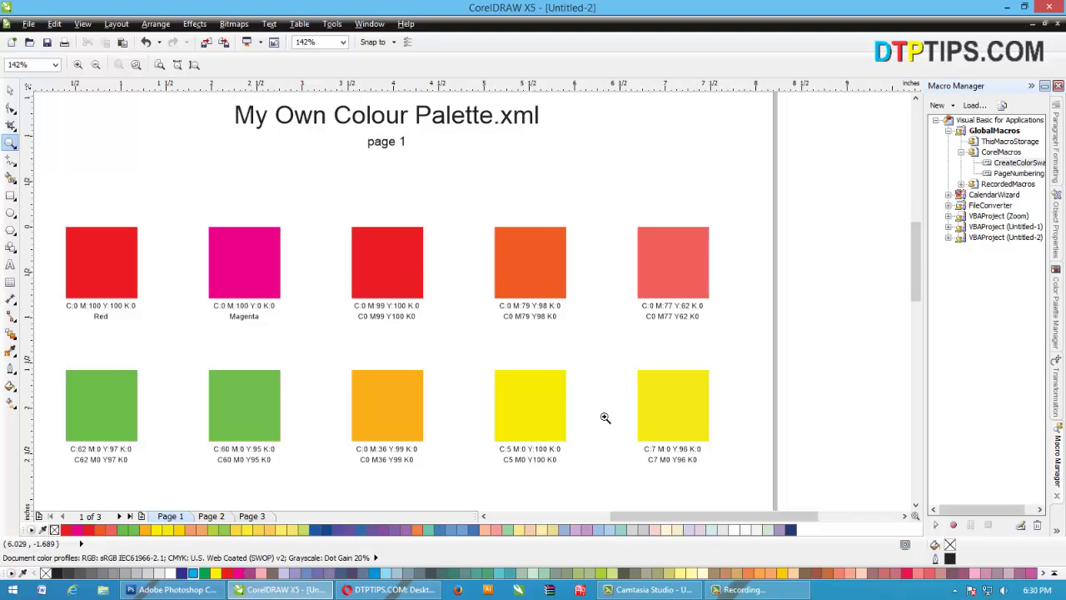
drag(918, 260, 918, 294)
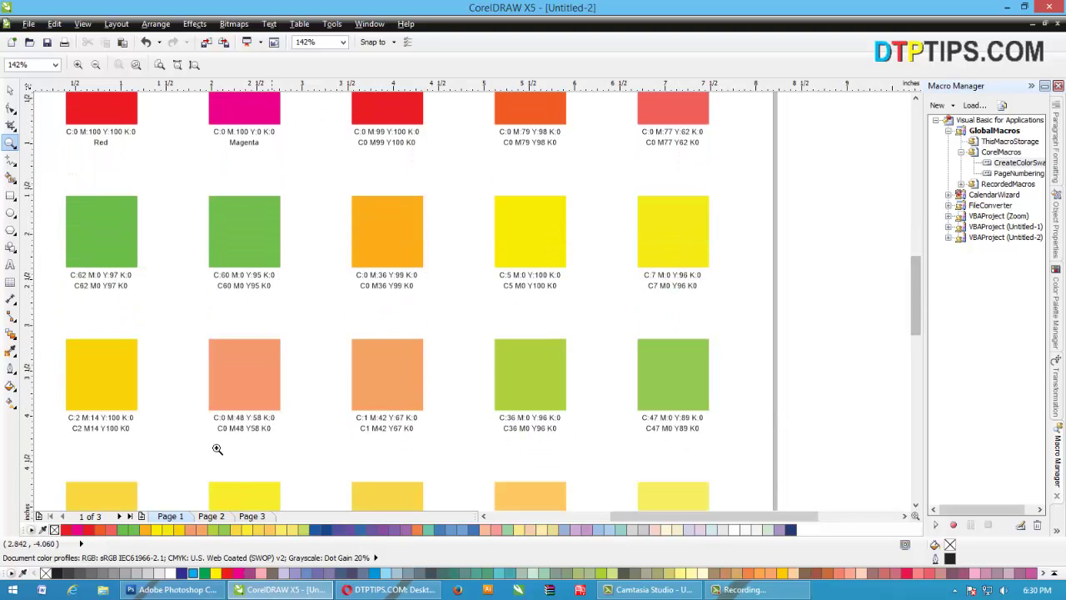
right_click(263, 381)
right_click(345, 364)
drag(332, 123, 723, 499)
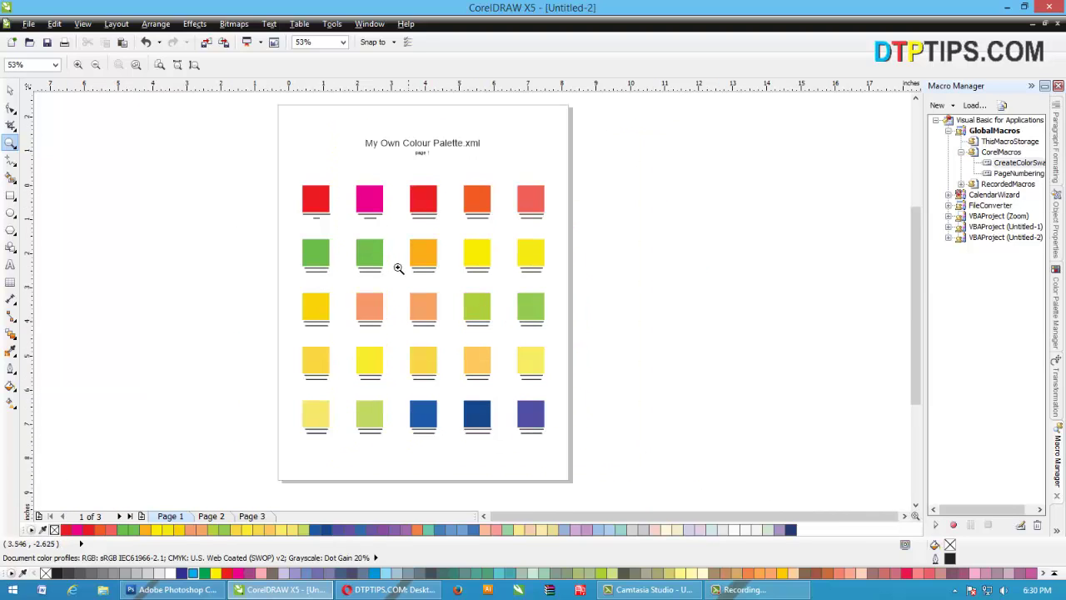
click(212, 516)
click(251, 516)
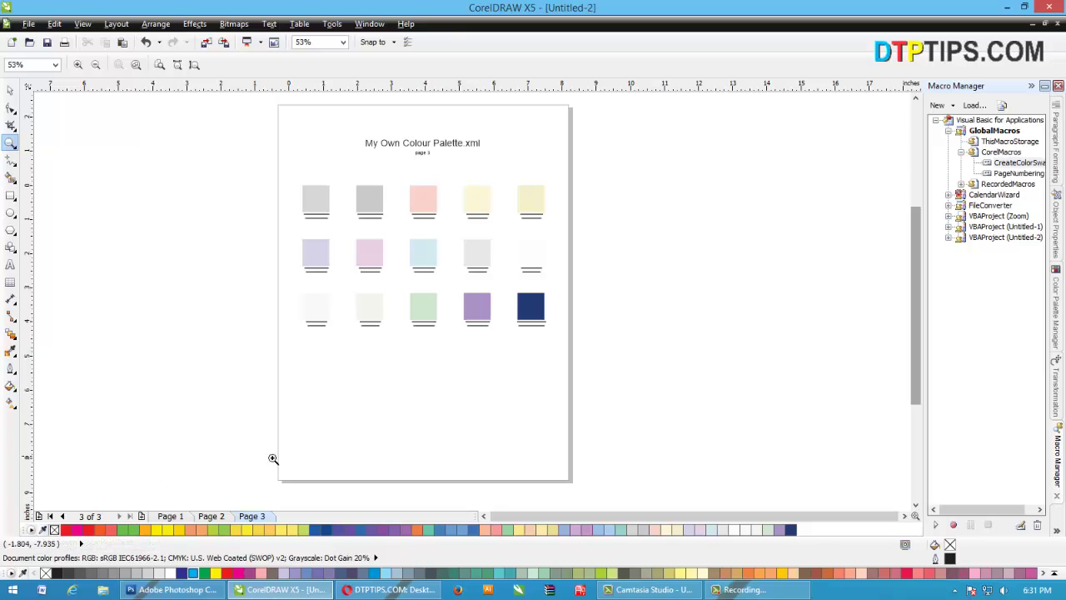
Step: Show the Document Palette through the Color Palette Manager, docked as a row beneath the custom palette, and return to page 1
click(1058, 536)
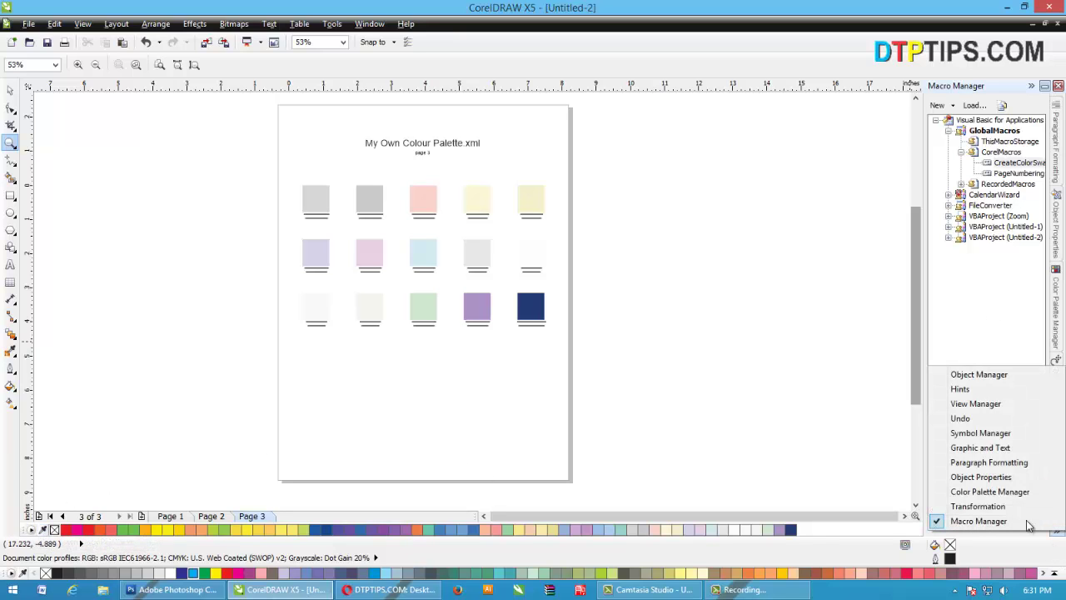
click(1025, 491)
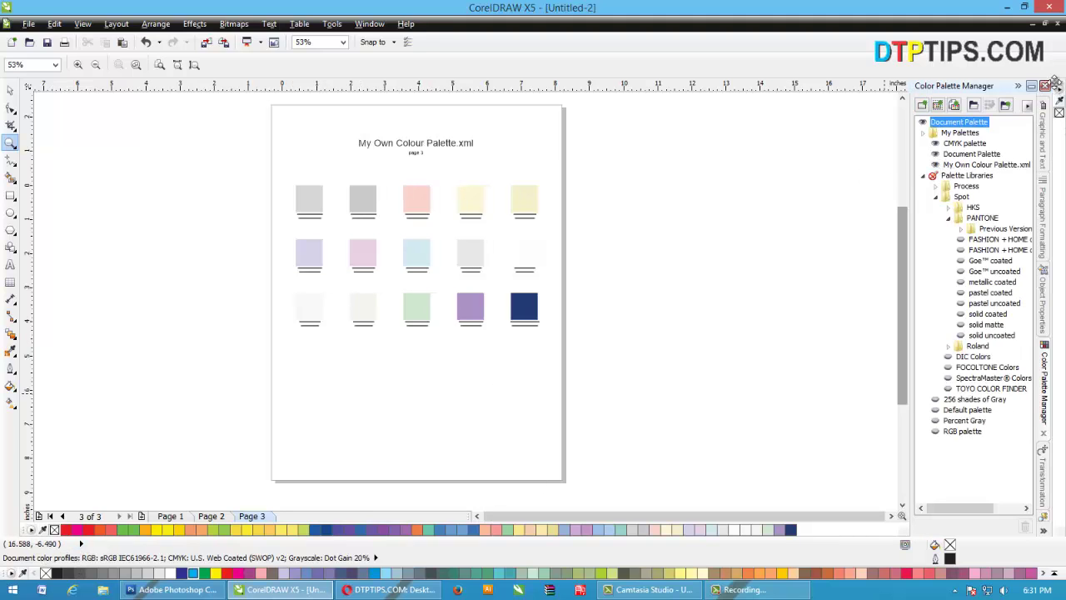
drag(92, 445, 94, 525)
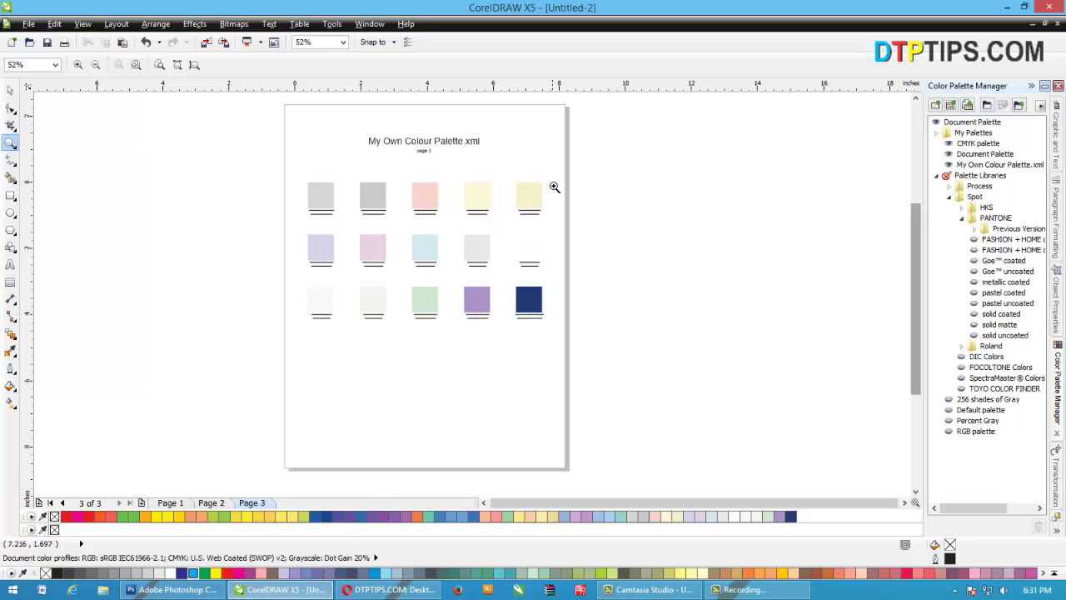
click(171, 503)
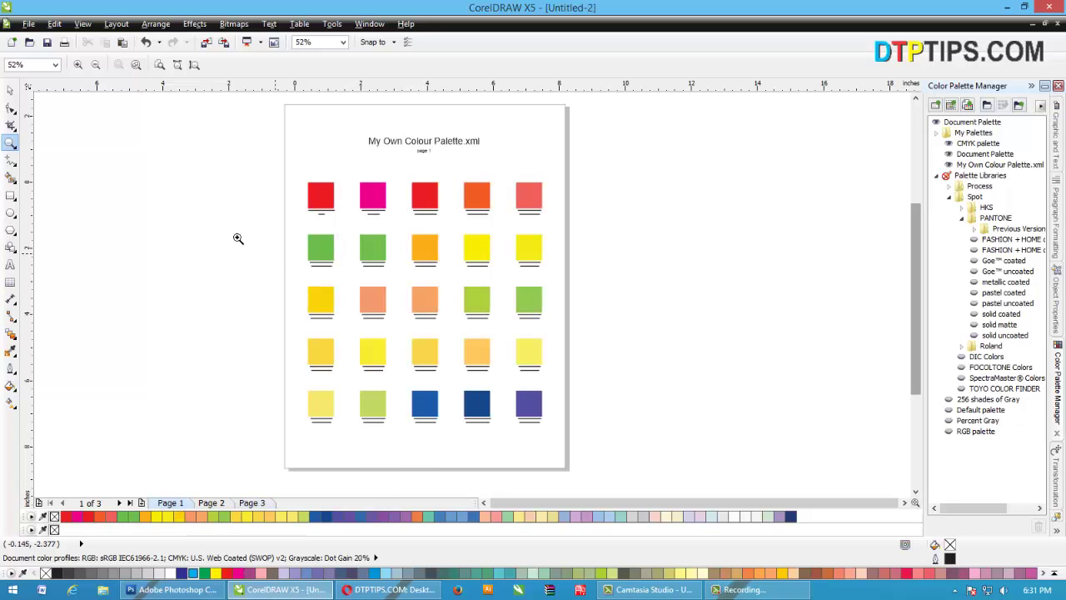